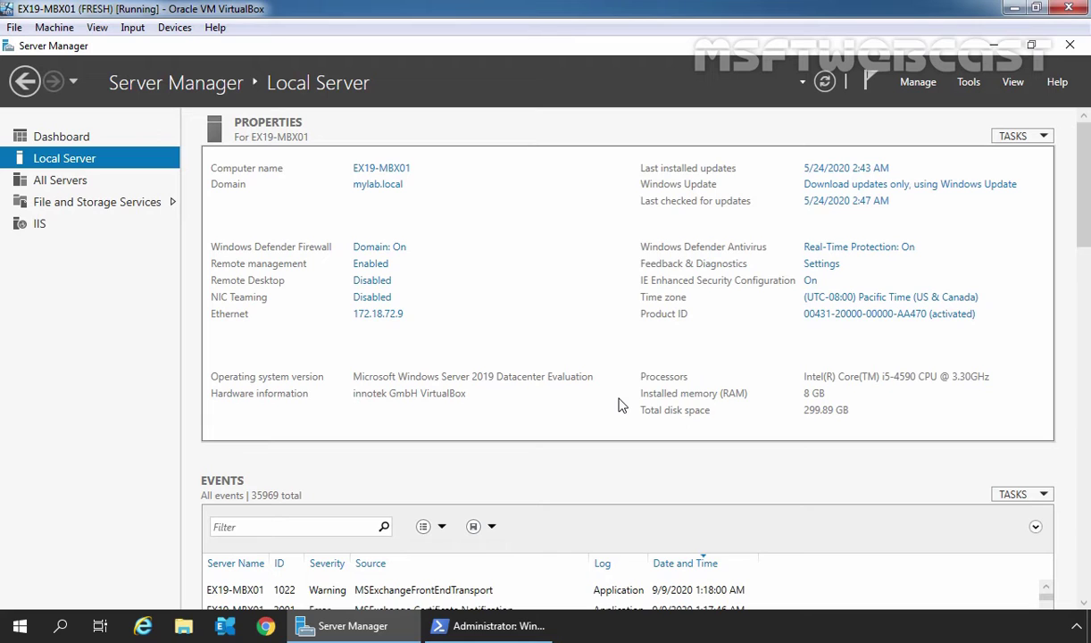
# Step: Bring forward the PowerShell console listing the eight Marketing users' principal names
pyautogui.click(499, 625)
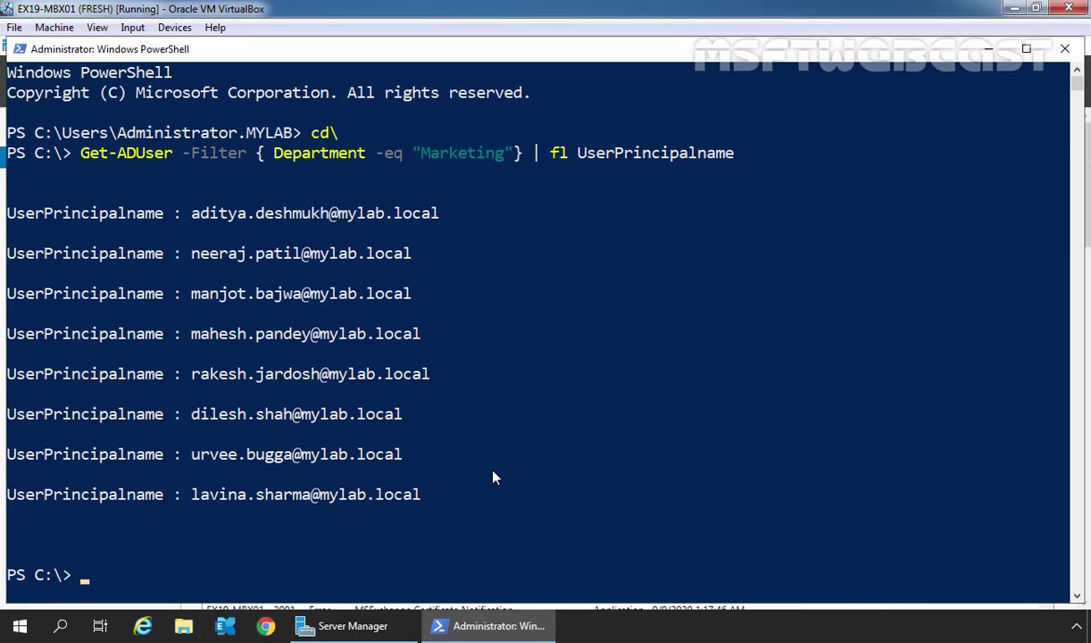
pyautogui.click(143, 626)
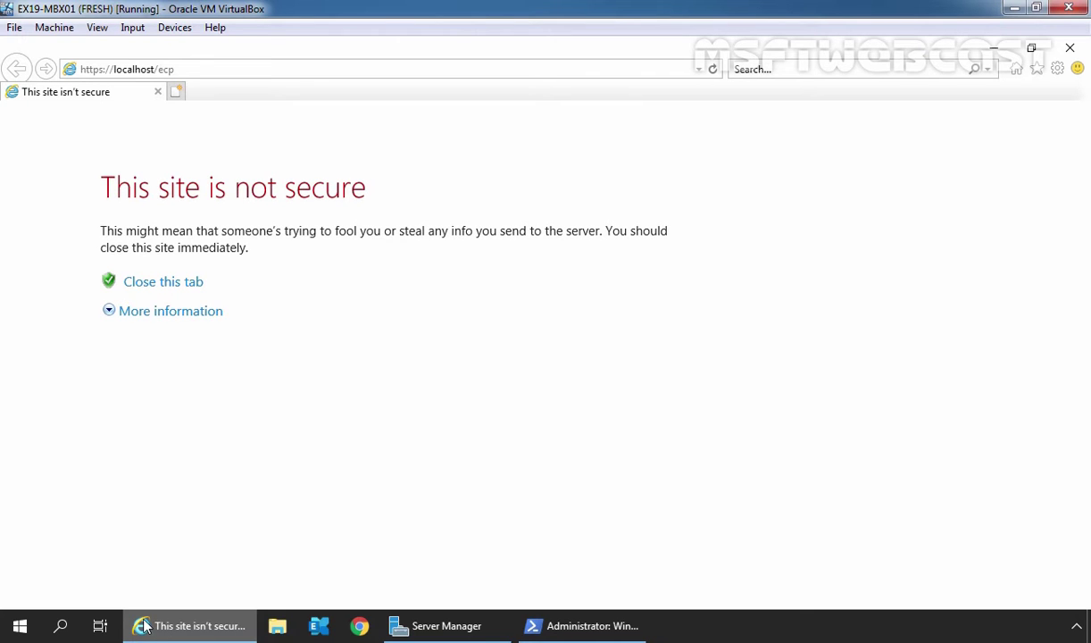
pyautogui.click(167, 317)
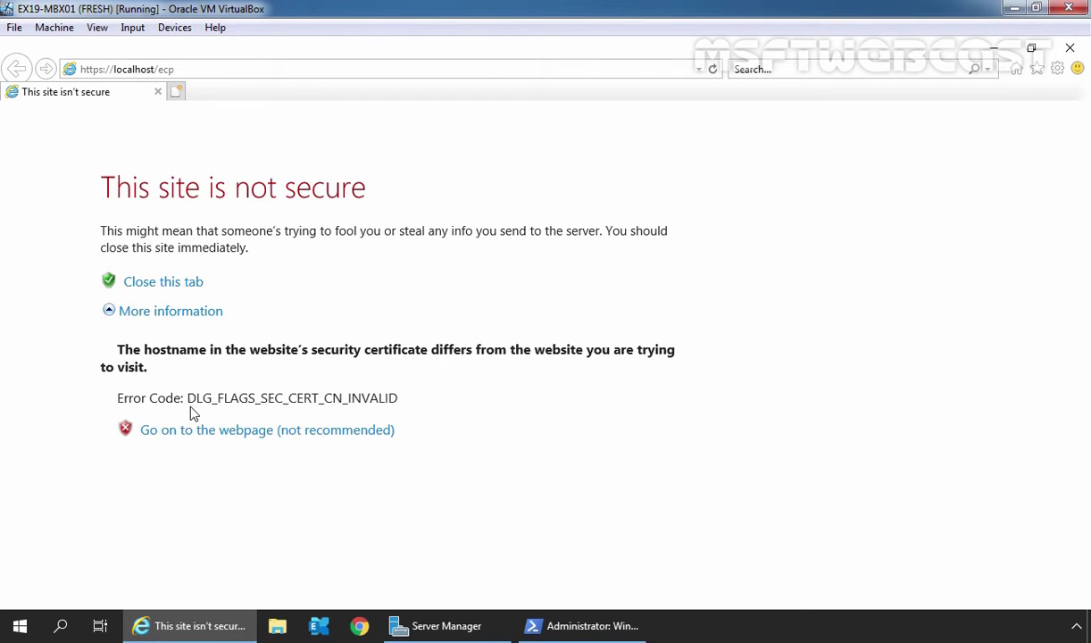
pyautogui.click(192, 435)
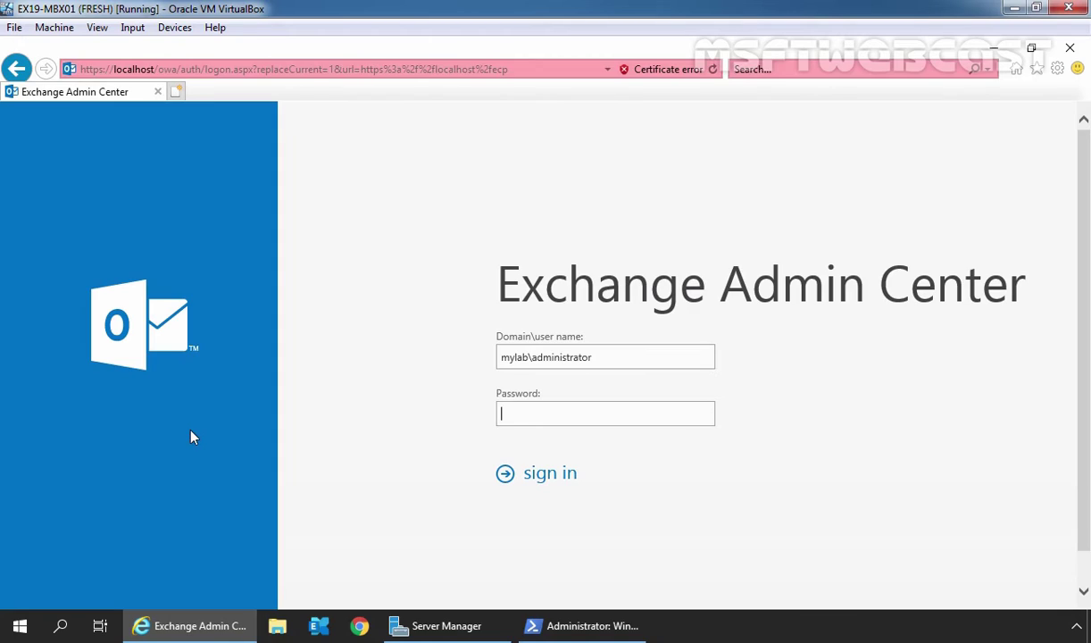
pyautogui.write('*********')
pyautogui.click(542, 475)
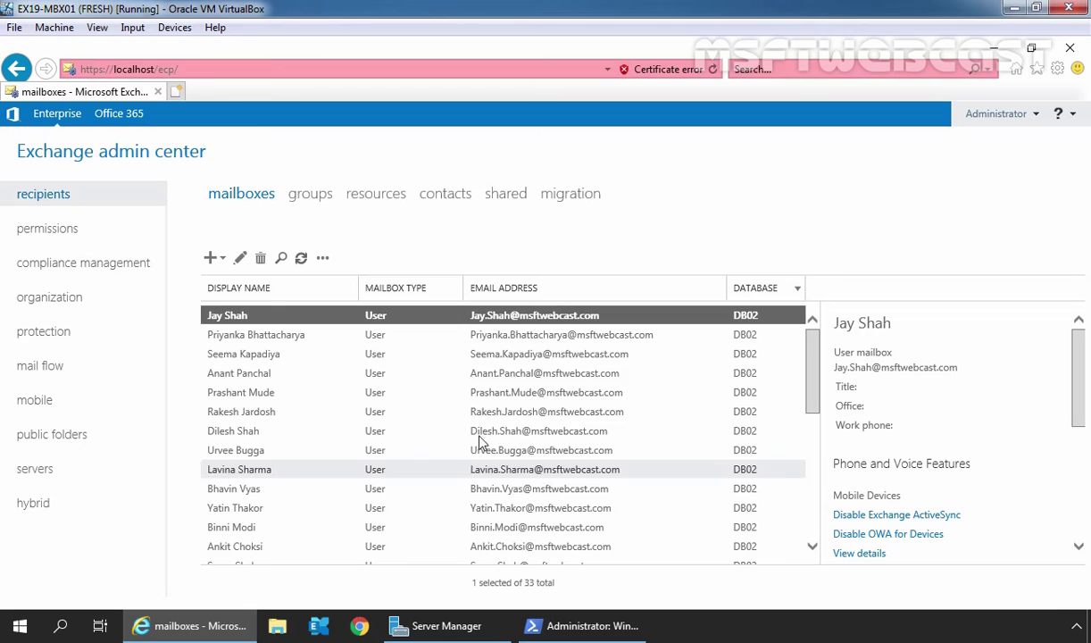
# Step: Show the organization's address lists and start a new address list
pyautogui.click(47, 304)
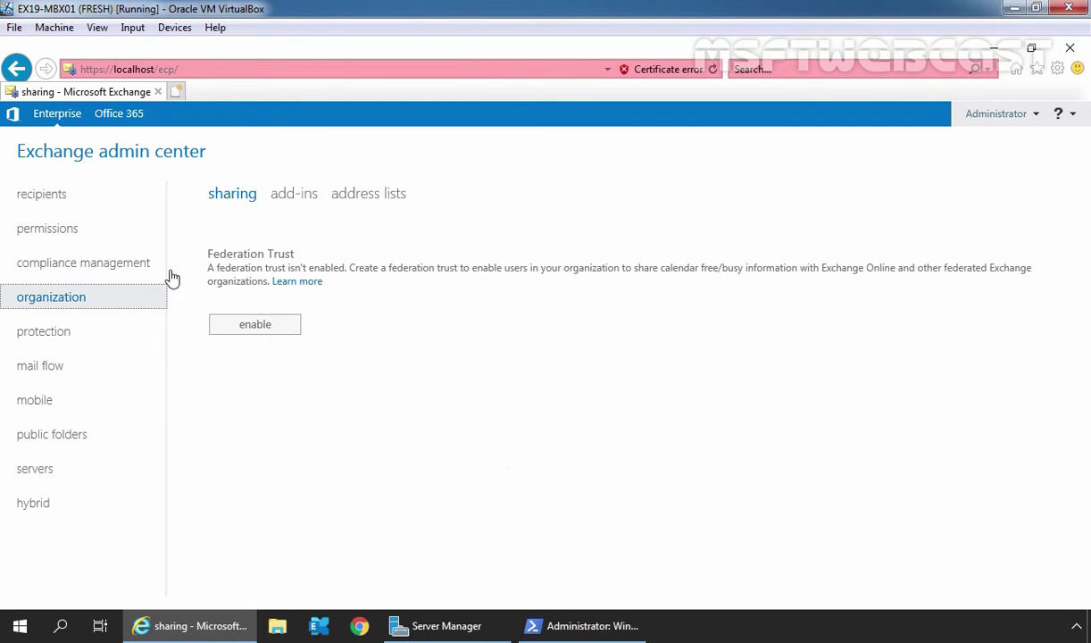
pyautogui.click(366, 199)
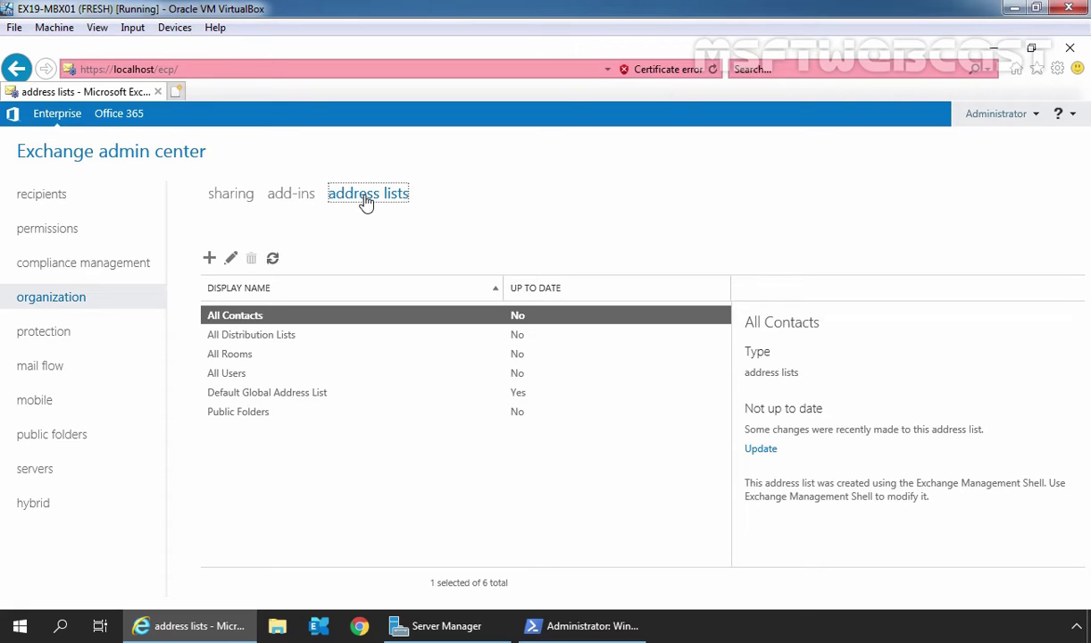
pyautogui.click(209, 259)
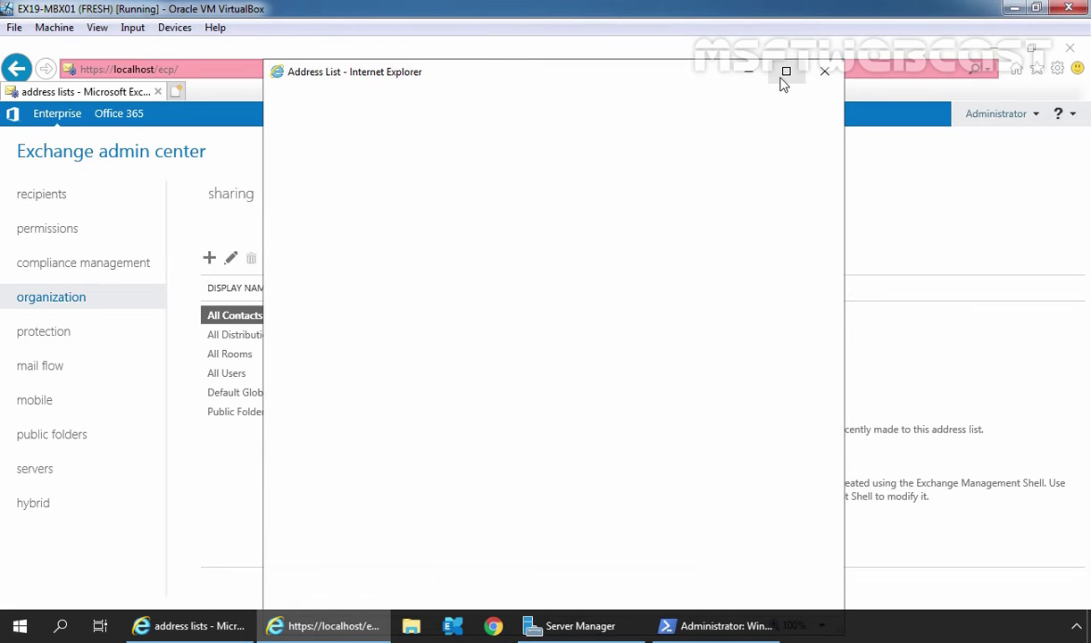
# Step: Name the maximized new address list 'Marketing Users', keeping the root path
pyautogui.click(785, 71)
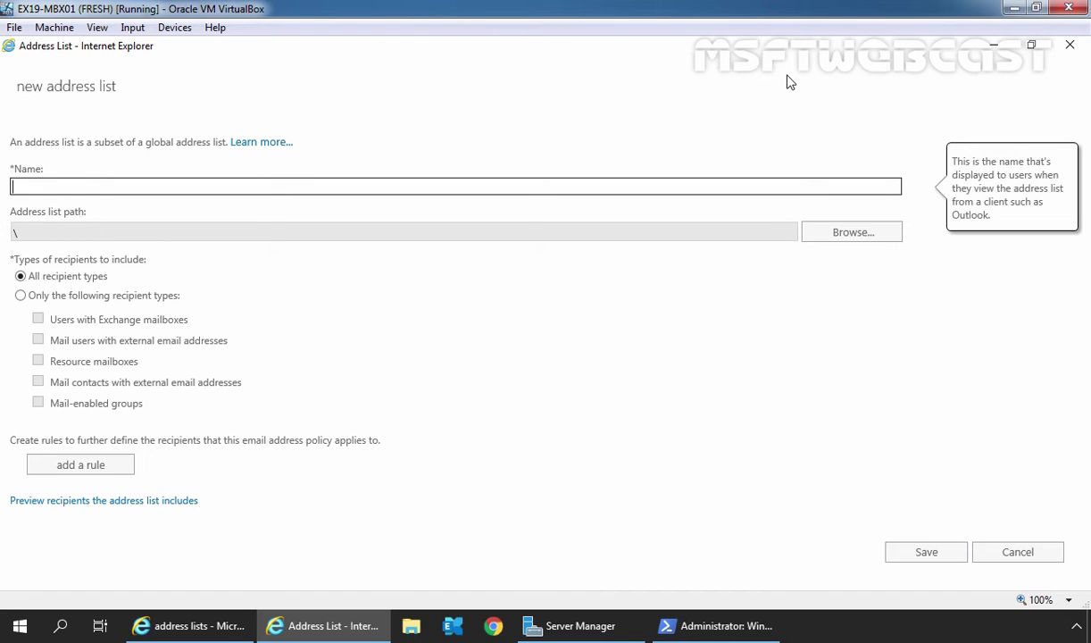
pyautogui.write('Marketing Users')
pyautogui.click(853, 234)
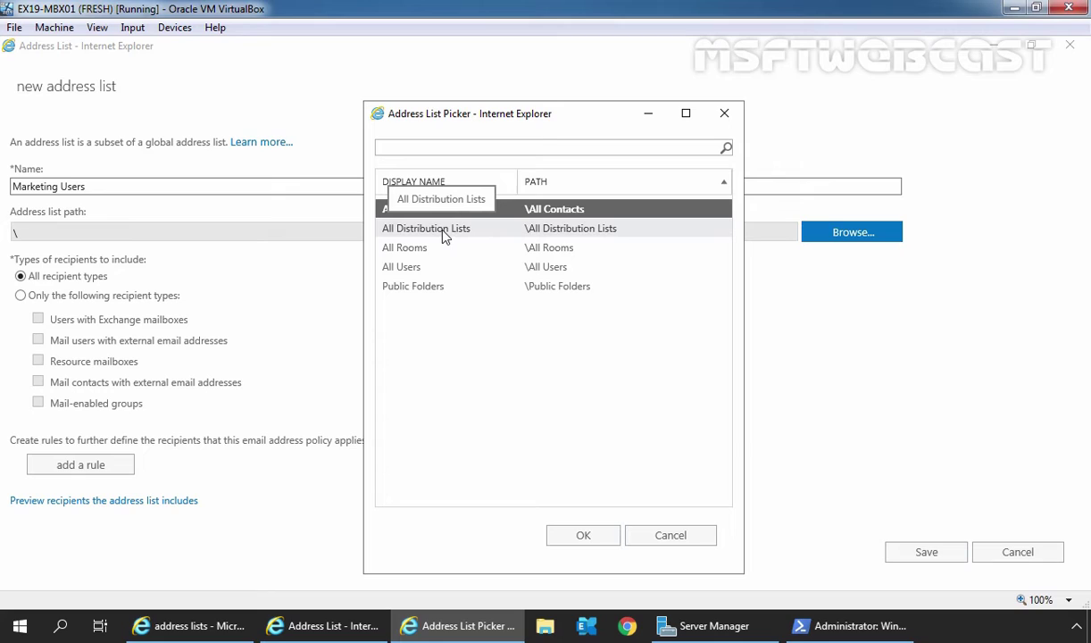
pyautogui.click(680, 536)
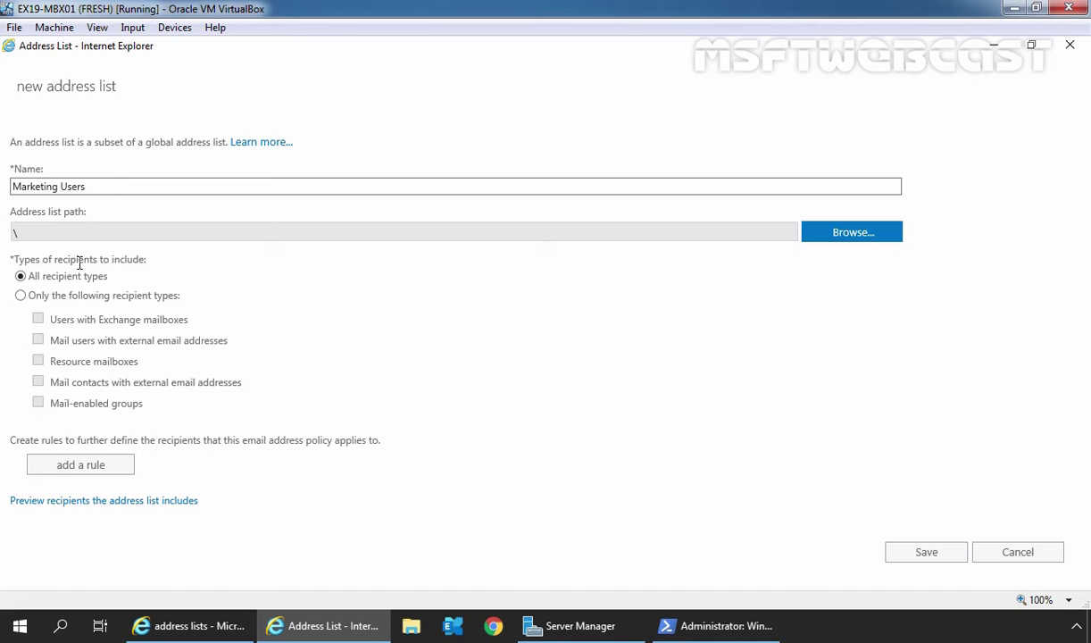
# Step: Limit the address list to users with Exchange mailboxes only
pyautogui.moveTo(68, 279)
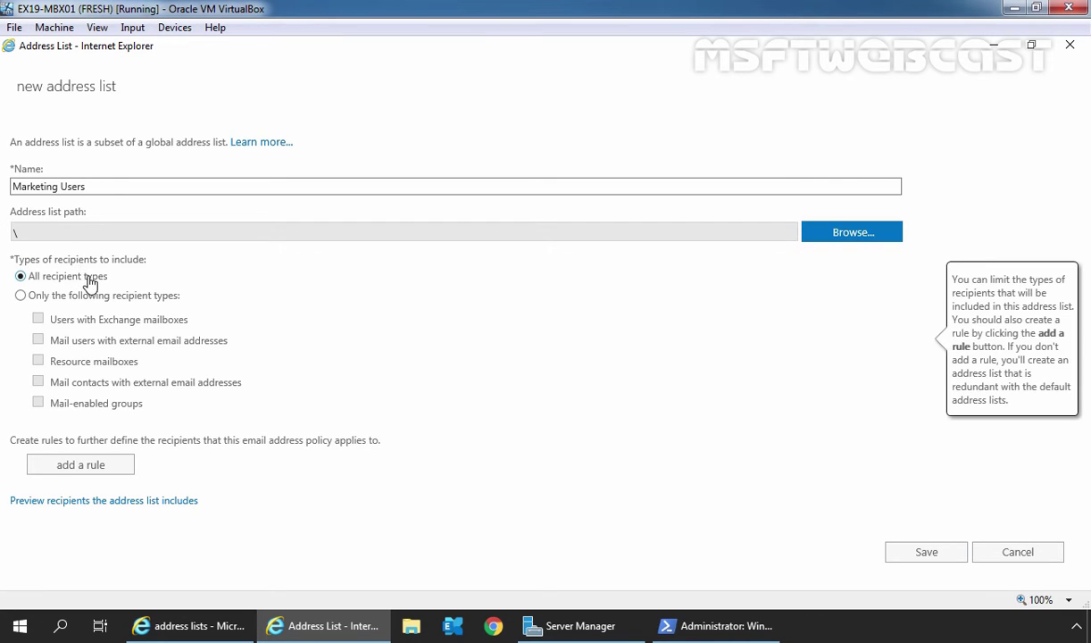
pyautogui.click(21, 296)
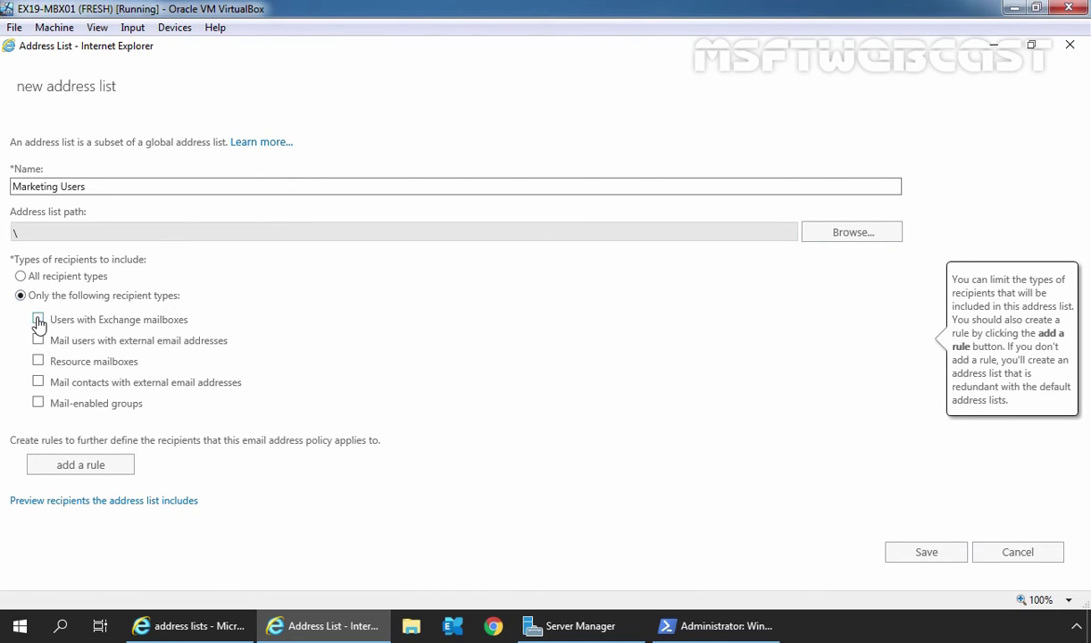
pyautogui.click(39, 319)
# Step: Add a Department rule matching the value 'Marketing'
pyautogui.click(80, 467)
pyautogui.click(148, 464)
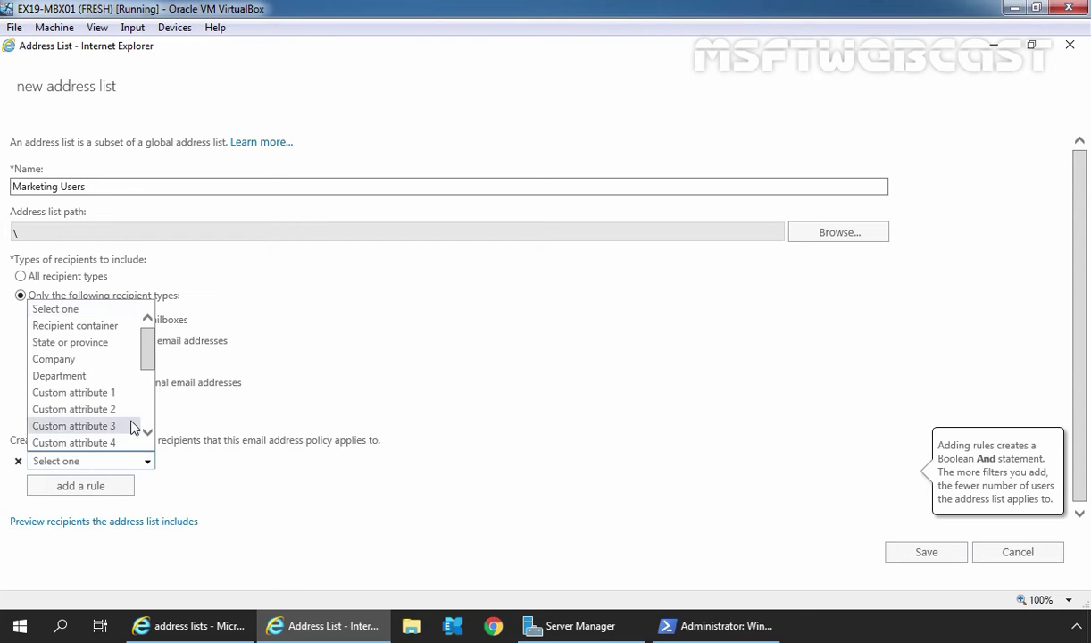
pyautogui.click(96, 376)
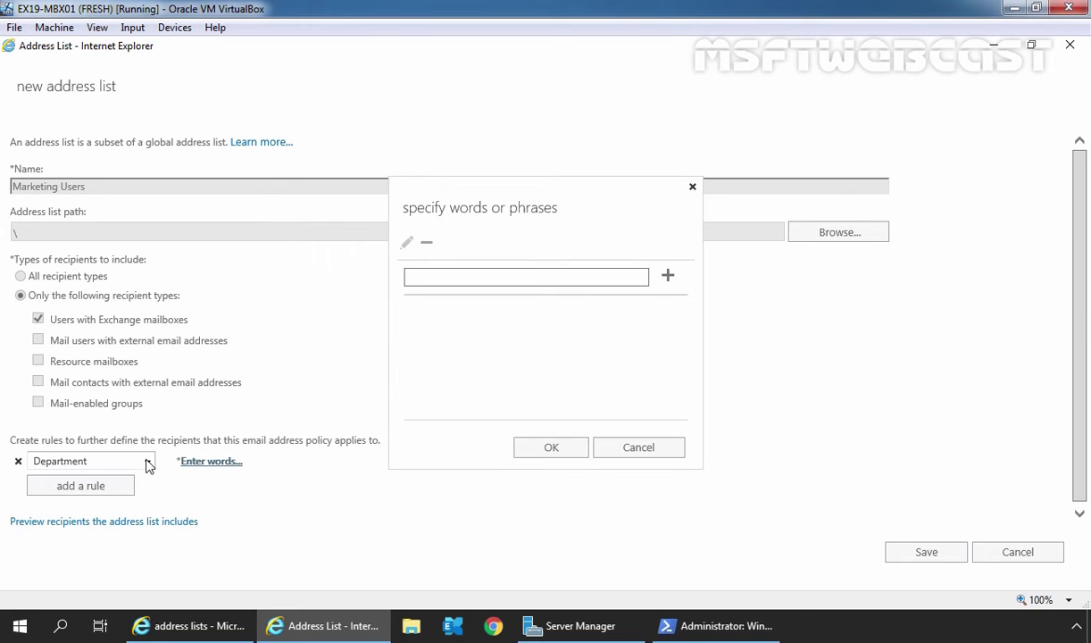
pyautogui.click(440, 276)
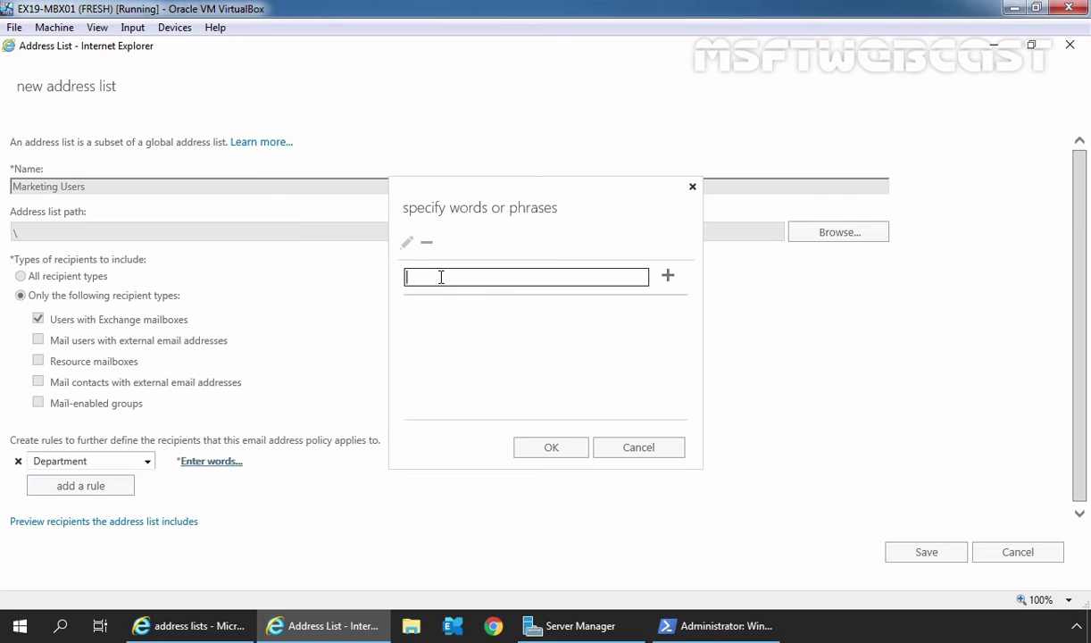
pyautogui.write('Marketing')
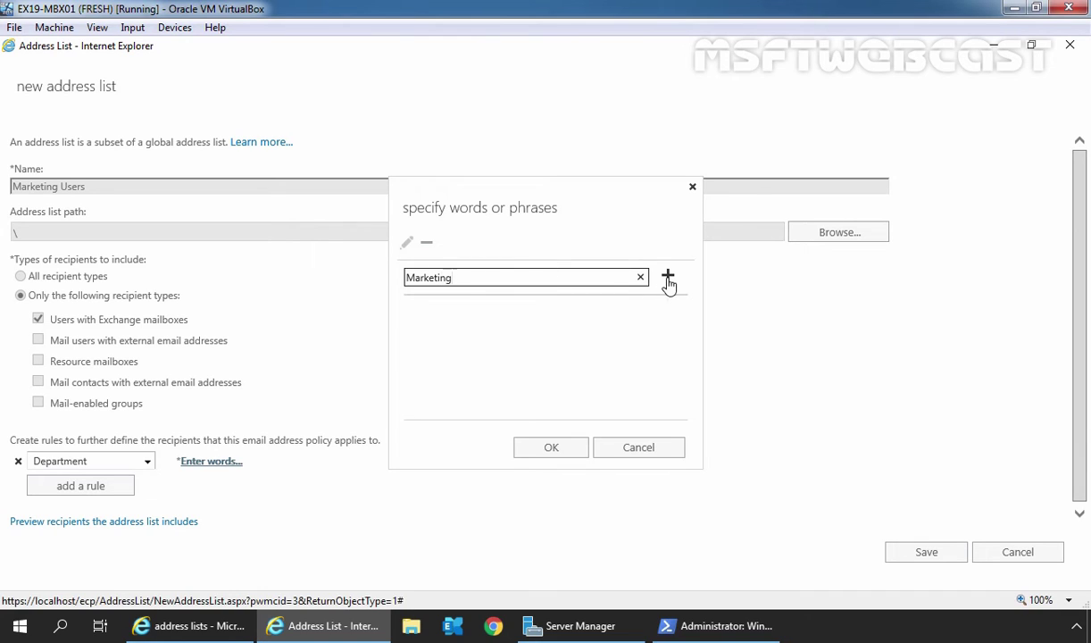
pyautogui.click(668, 277)
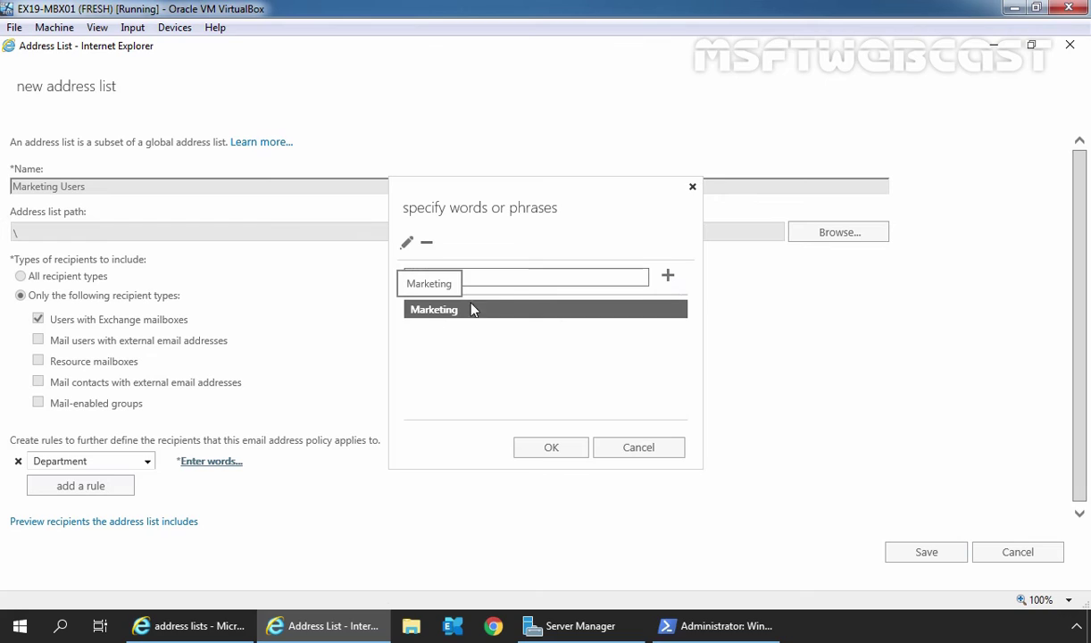
pyautogui.click(553, 449)
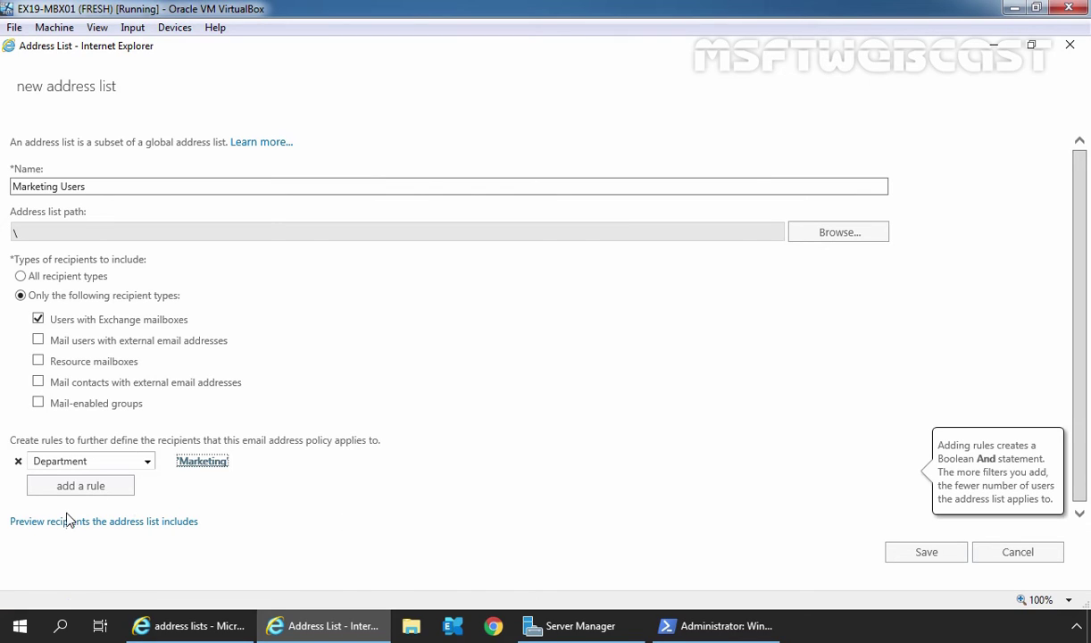
# Step: Preview the list's recipients, then save the Marketing Users address list
pyautogui.click(153, 527)
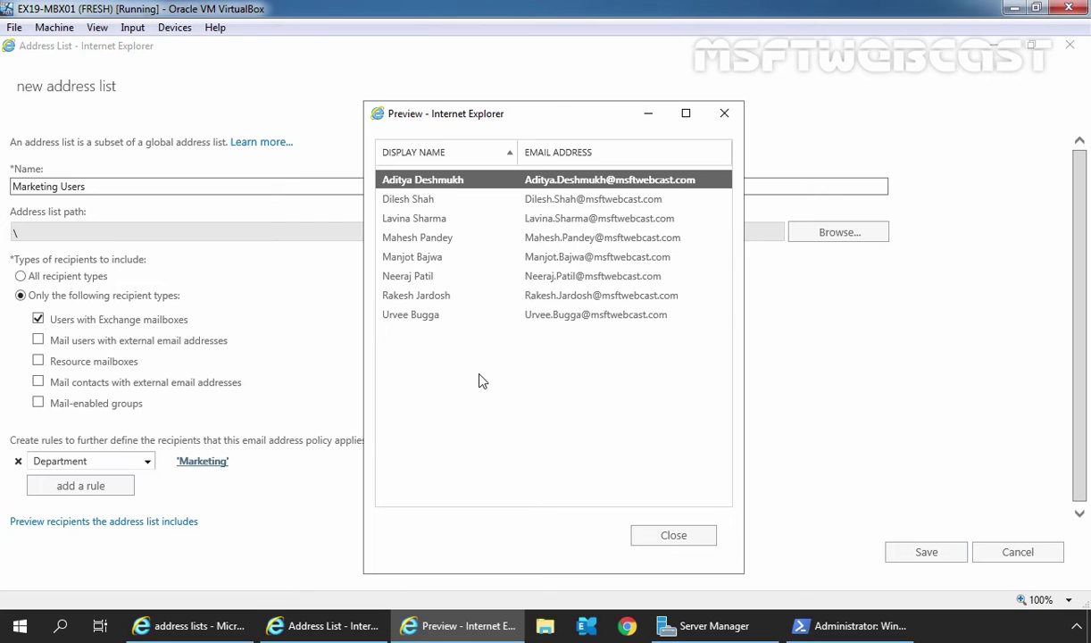
pyautogui.click(675, 538)
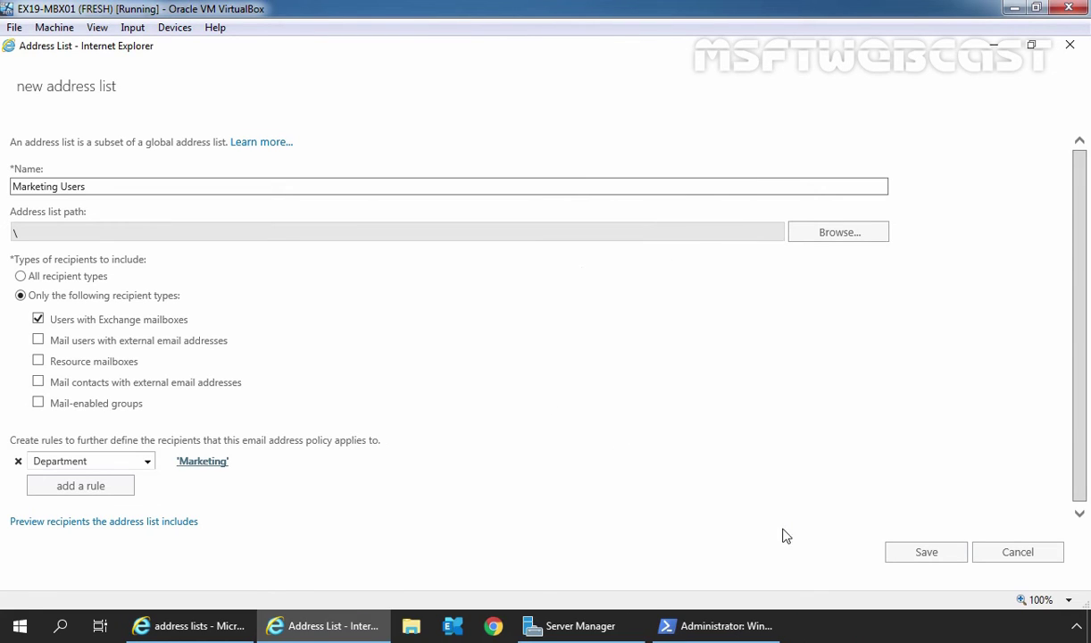
pyautogui.click(926, 553)
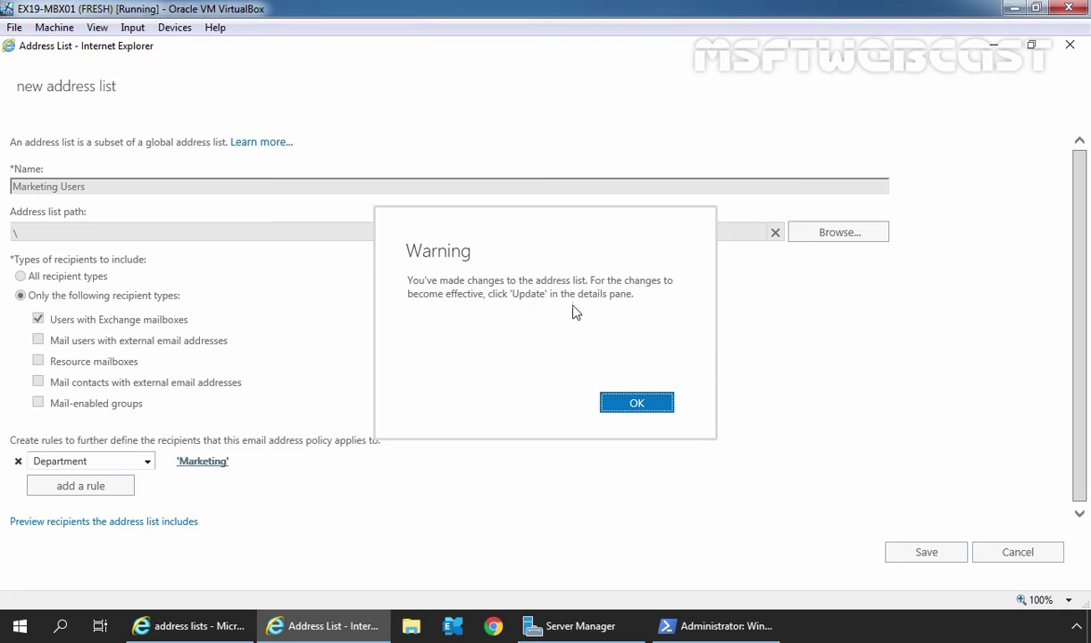
# Step: Acknowledge the warning and run Update on Marketing Users so it shows up to date
pyautogui.click(637, 406)
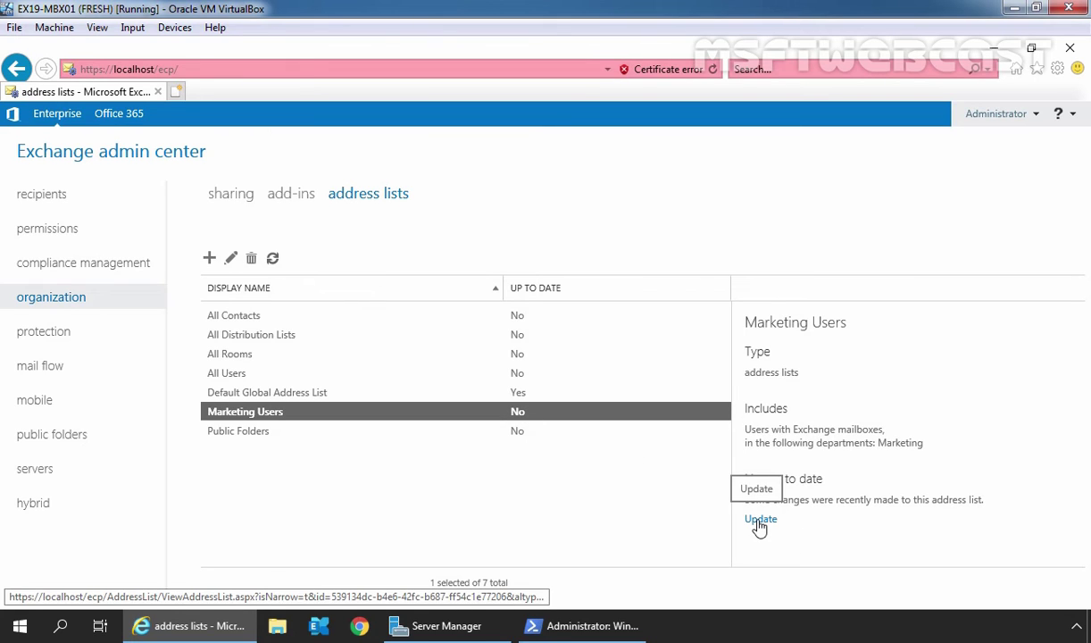
pyautogui.click(759, 520)
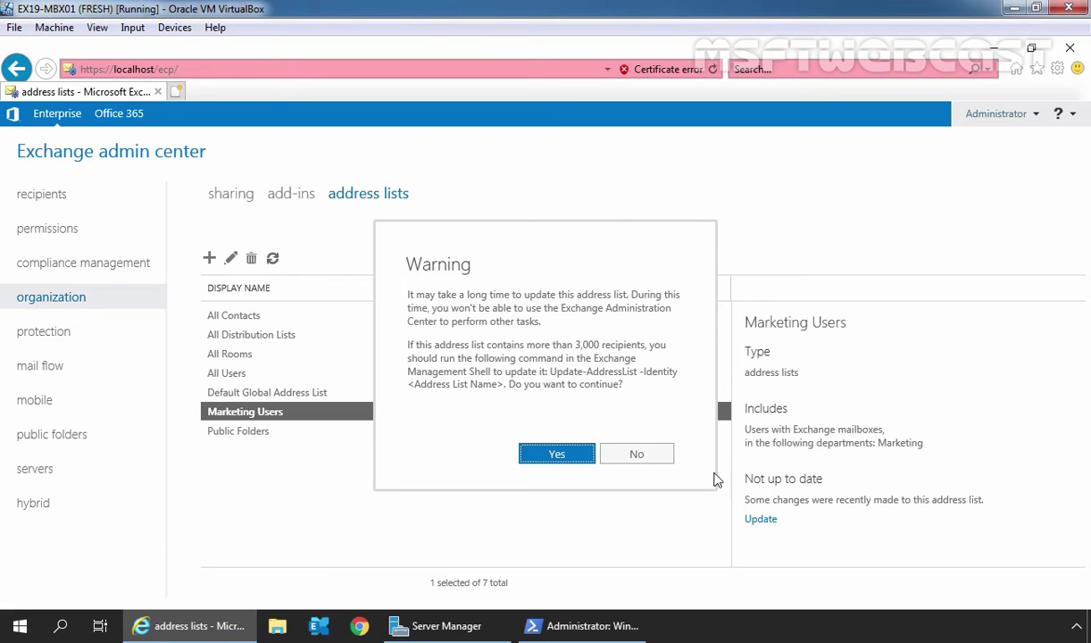
pyautogui.click(556, 455)
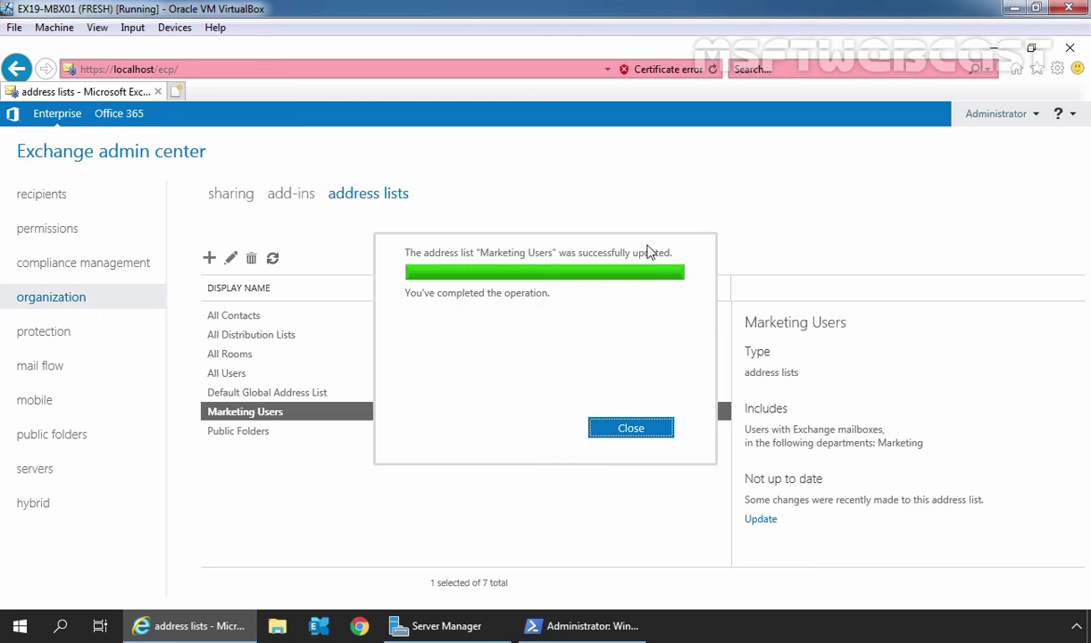
pyautogui.click(630, 430)
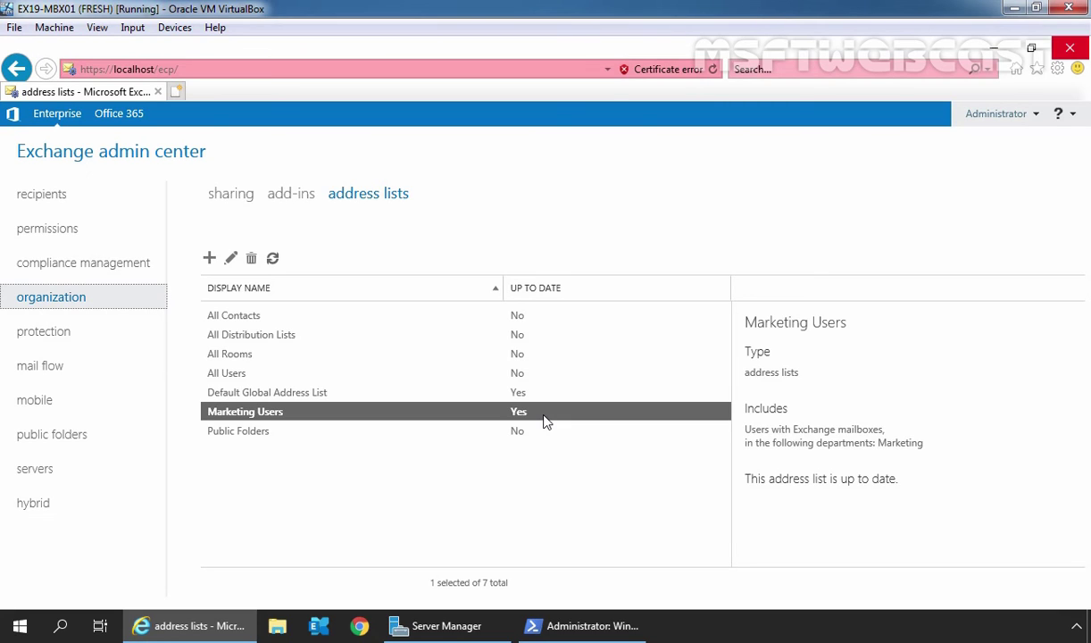
pyautogui.click(359, 625)
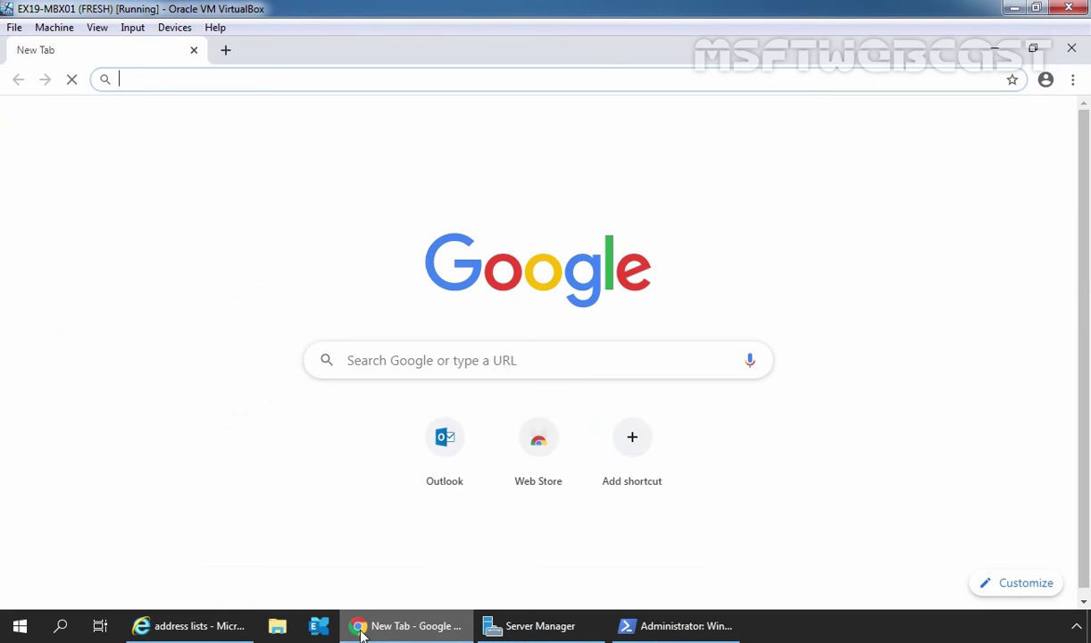
pyautogui.write('http')
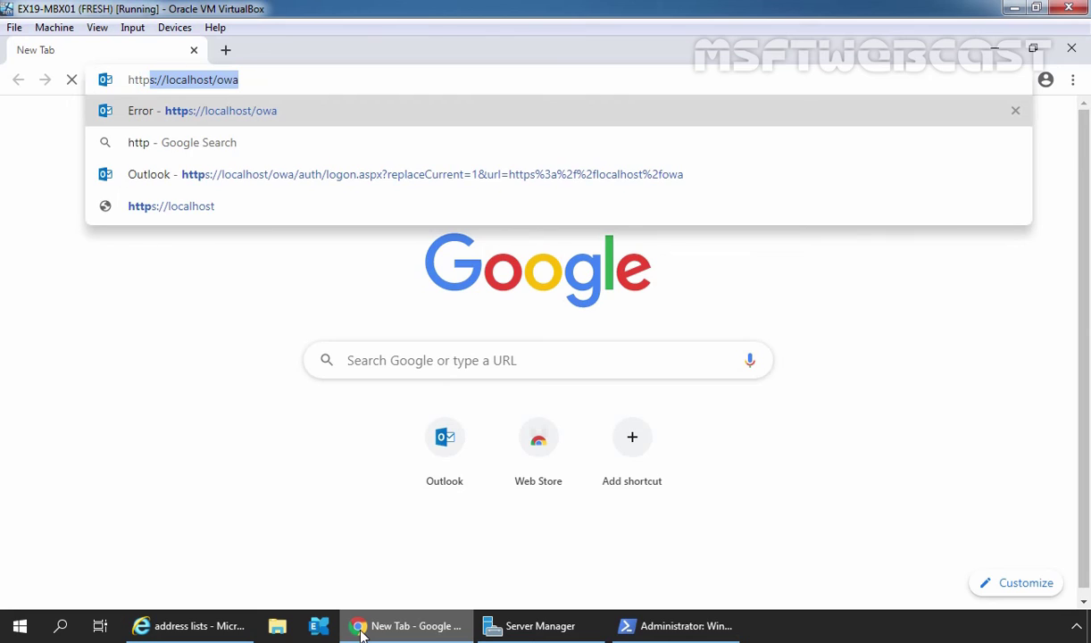
pyautogui.press('Return')
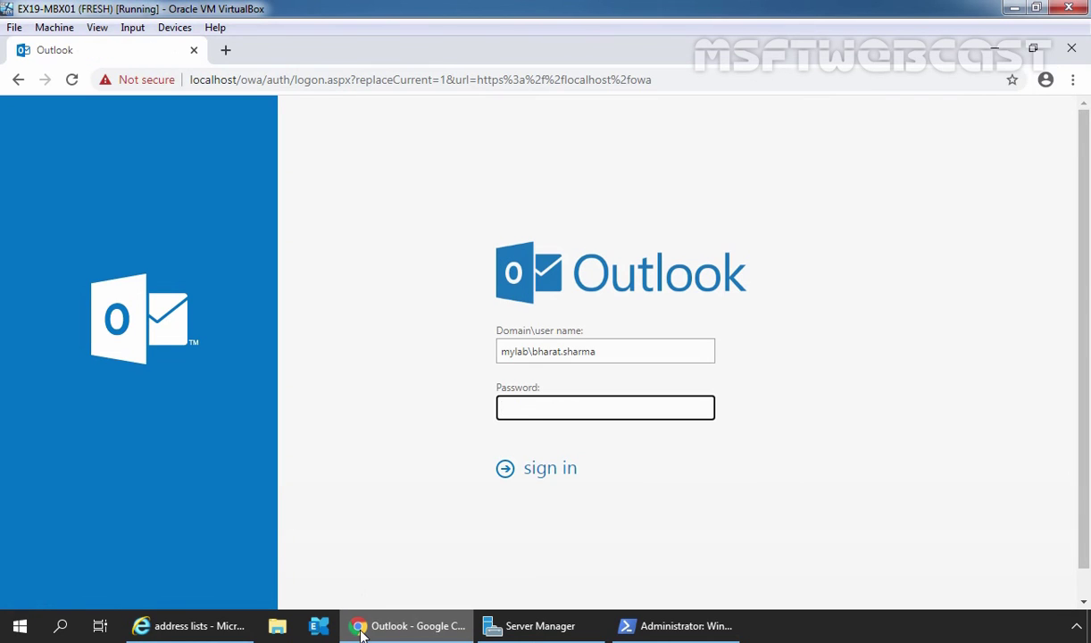
# Step: Sign in with a Marketing department user's account name and password
pyautogui.hotkey('shift', 'Tab')
pyautogui.press('End')
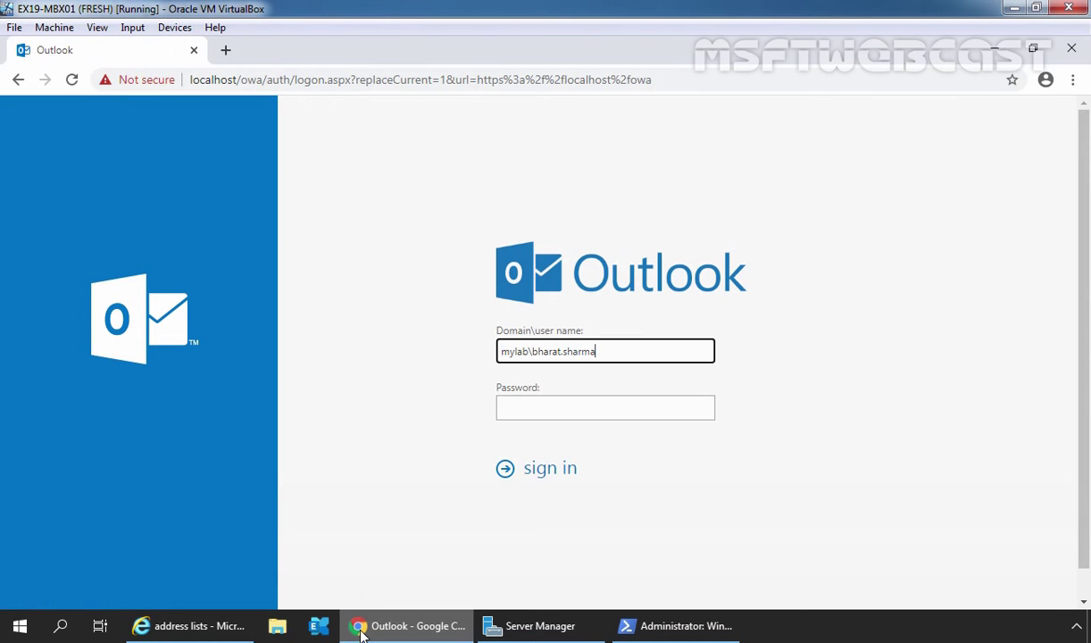
pyautogui.hotkey('shift', 'Left')
pyautogui.hotkey('shift', 'Left')
pyautogui.hotkey('shift', 'Left')
pyautogui.hotkey('shift', 'Left')
pyautogui.hotkey('shift', 'Left')
pyautogui.hotkey('shift', 'Left')
pyautogui.hotkey('shift', 'Left')
pyautogui.hotkey('shift', 'Left')
pyautogui.hotkey('shift', 'Left')
pyautogui.hotkey('shift', 'Left')
pyautogui.hotkey('shift', 'Left')
pyautogui.hotkey('shift', 'Left')
pyautogui.hotkey('shift', 'Left')
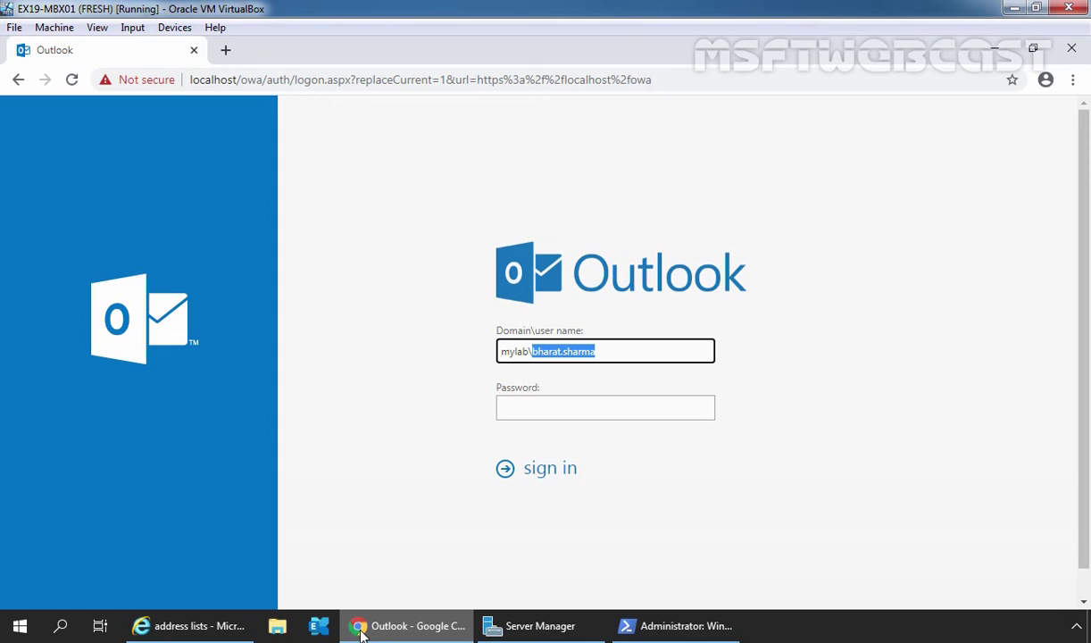
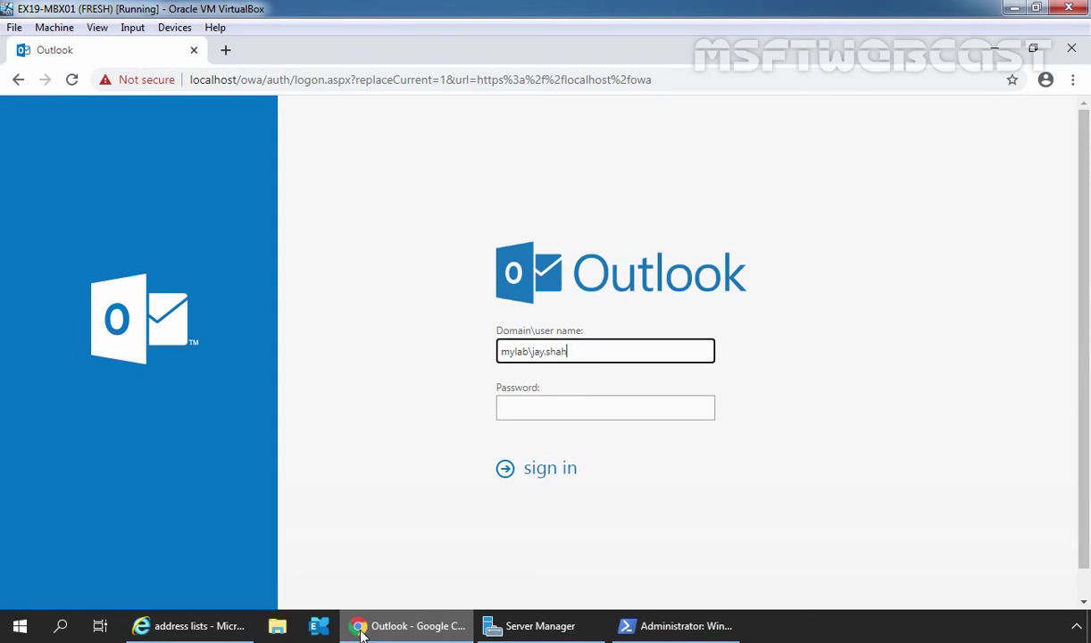
pyautogui.press('Tab')
pyautogui.write('•••••••••')
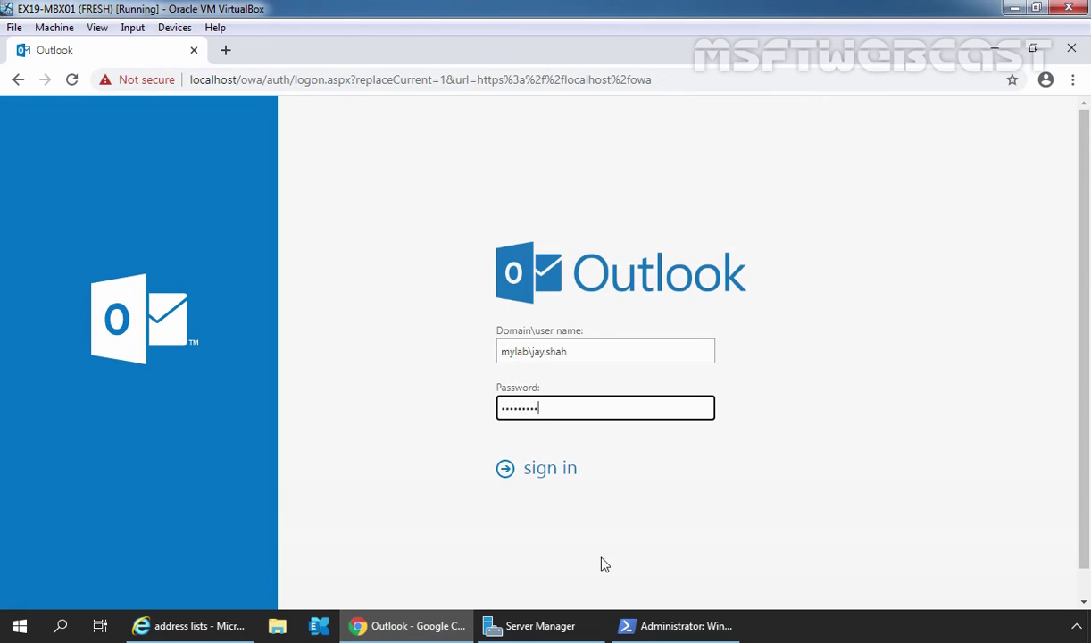
pyautogui.click(553, 480)
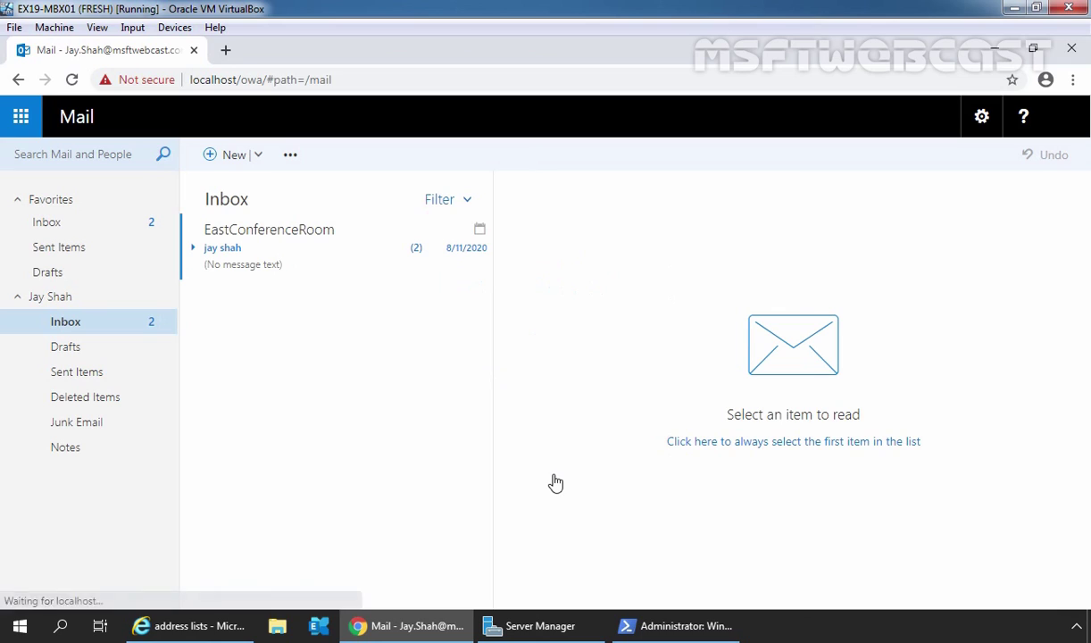
# Step: From a new message's To address book, open the Marketing Users directory list
pyautogui.click(230, 157)
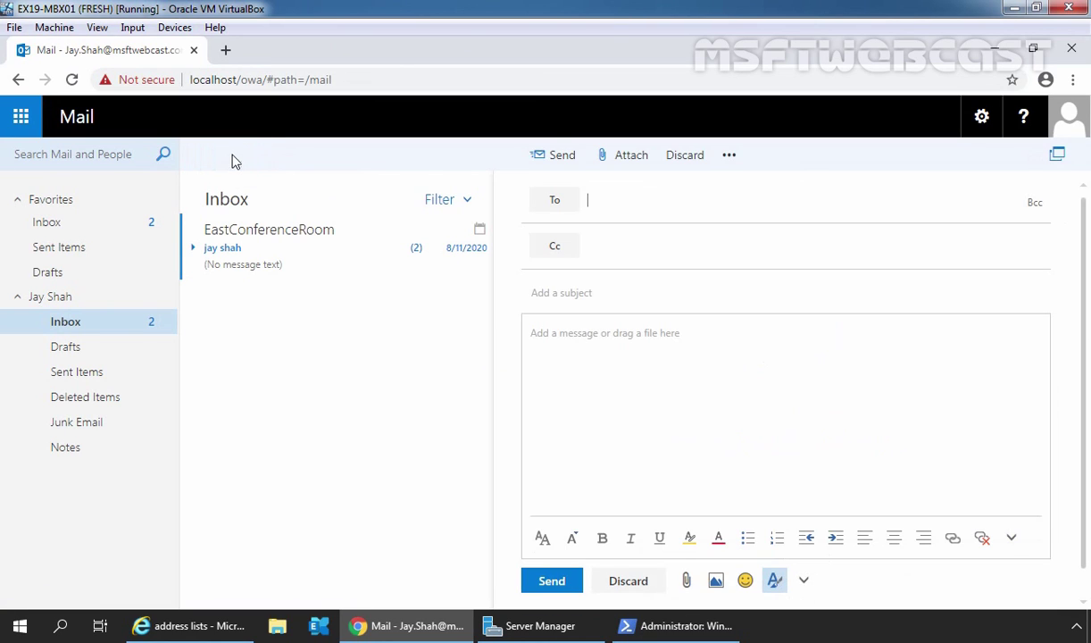
pyautogui.click(547, 201)
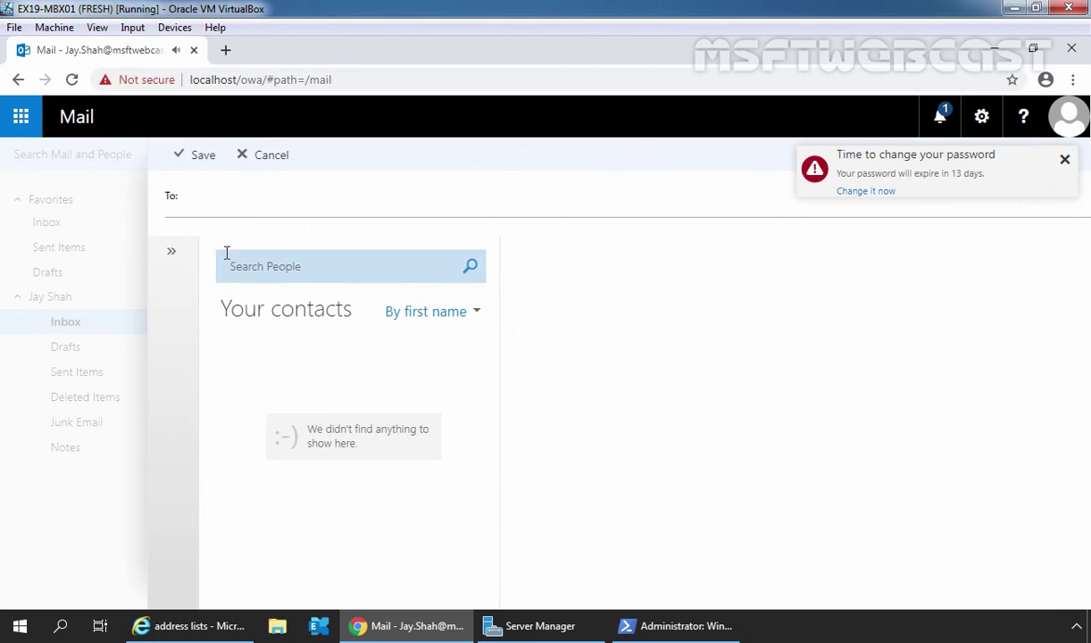
pyautogui.click(172, 253)
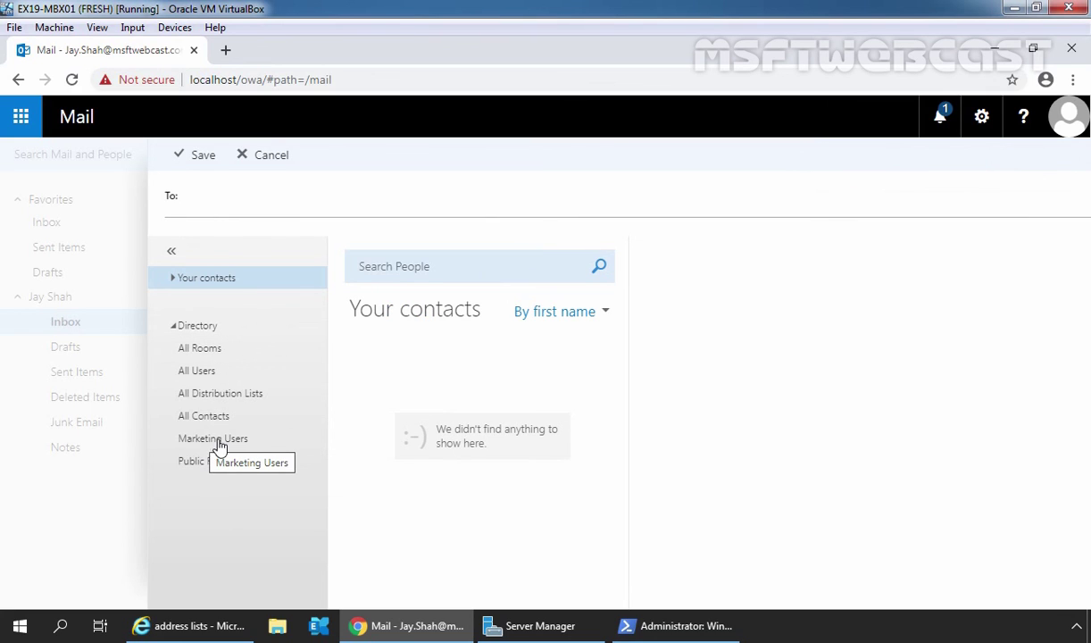
pyautogui.click(218, 439)
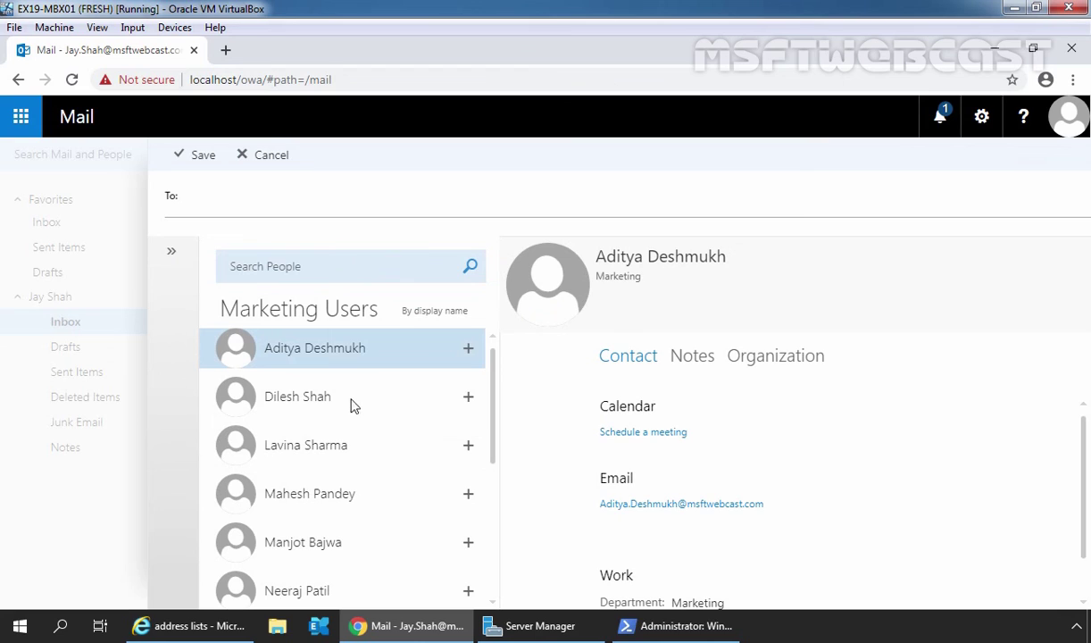